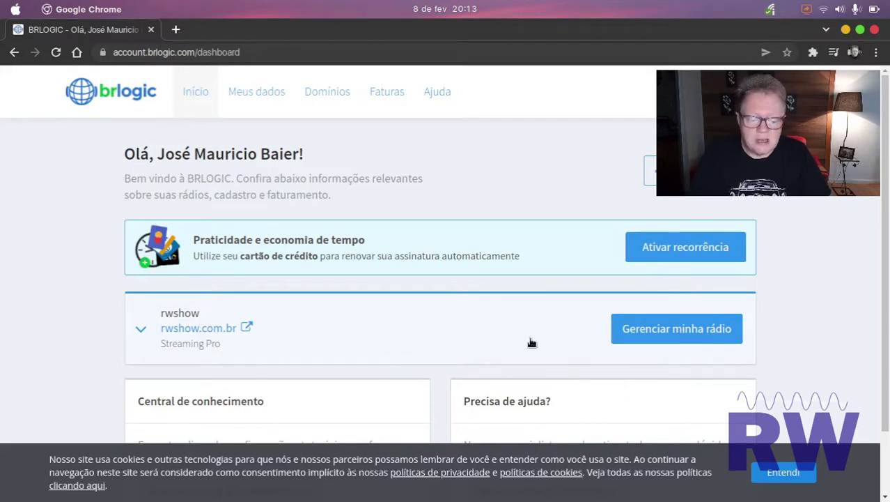
Step: Open the management platform for the rwshow radio and bring up the web radio's configuration page
{"action": "left_click", "coordinate": [687, 331]}
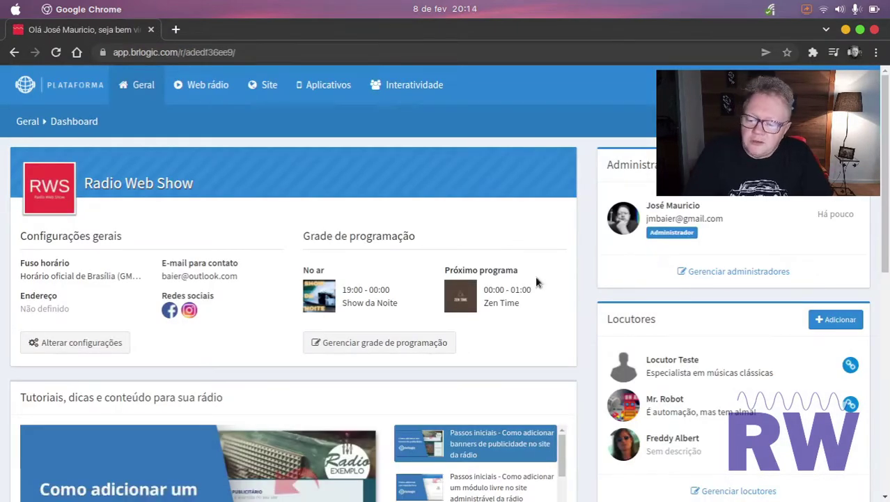
{"action": "left_click", "coordinate": [209, 87]}
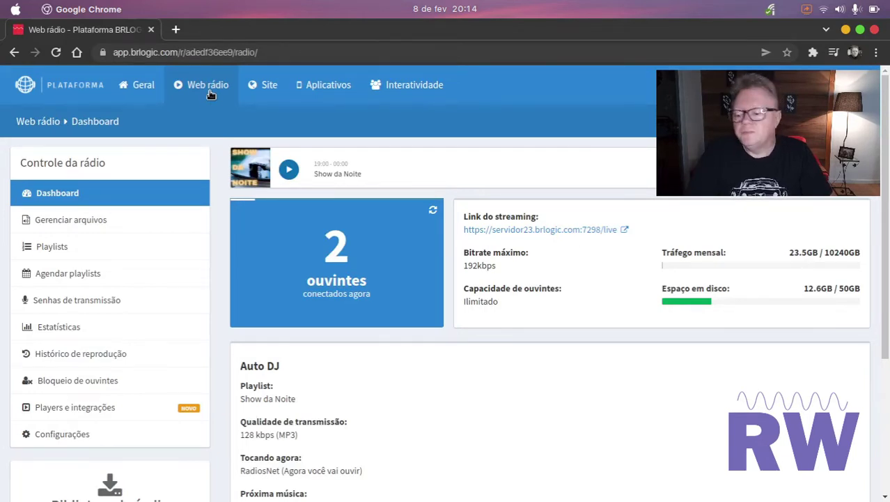
{"action": "left_click", "coordinate": [59, 435]}
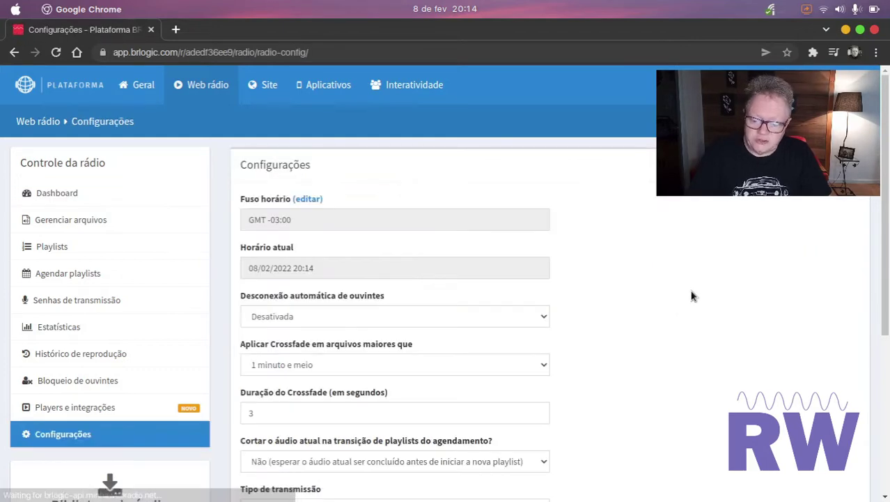
{"action": "scroll", "coordinate": [692, 294], "scroll_direction": "down", "scroll_amount": 2}
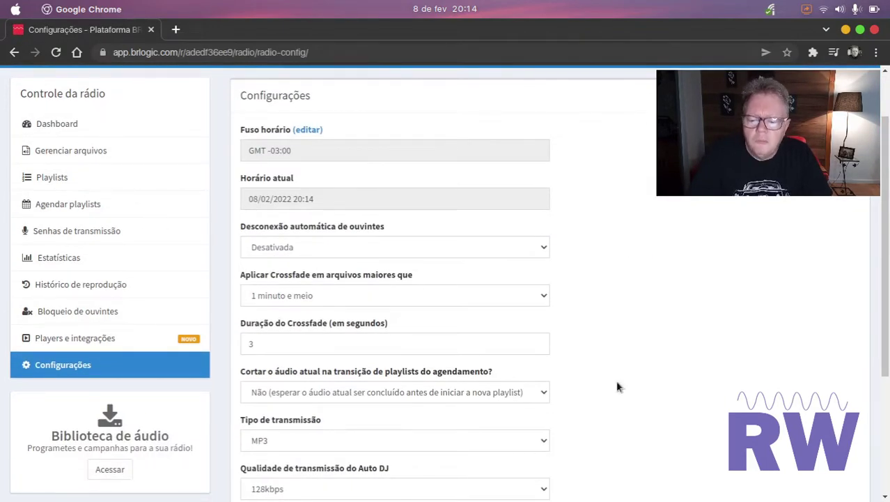
{"action": "scroll", "coordinate": [603, 319], "scroll_direction": "up", "scroll_amount": 2}
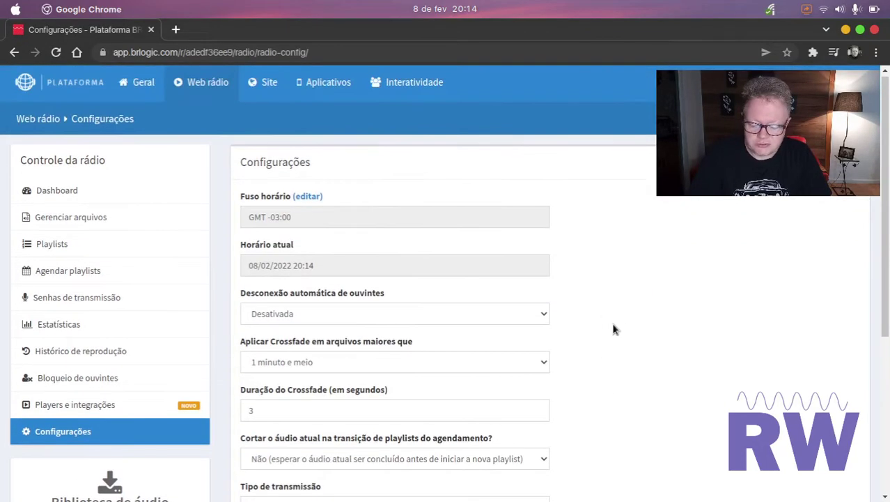
{"action": "scroll", "coordinate": [622, 345], "scroll_direction": "down", "scroll_amount": 7}
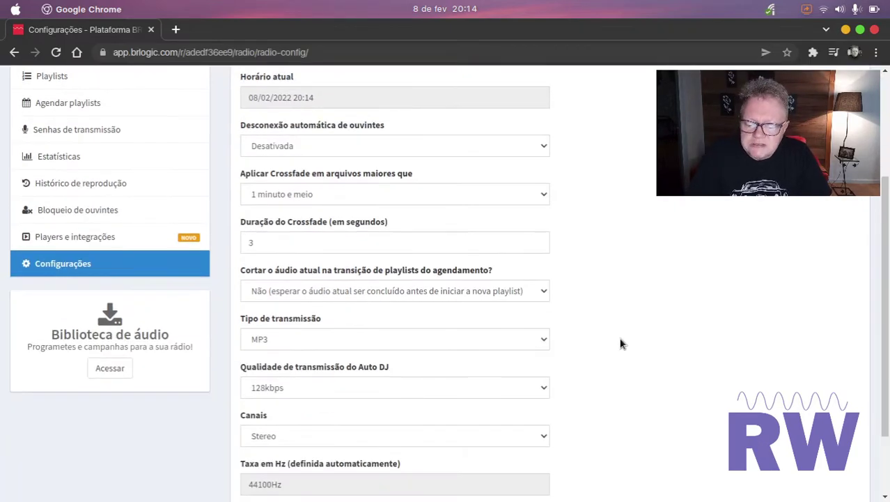
{"action": "scroll", "coordinate": [621, 346], "scroll_direction": "up", "scroll_amount": 7}
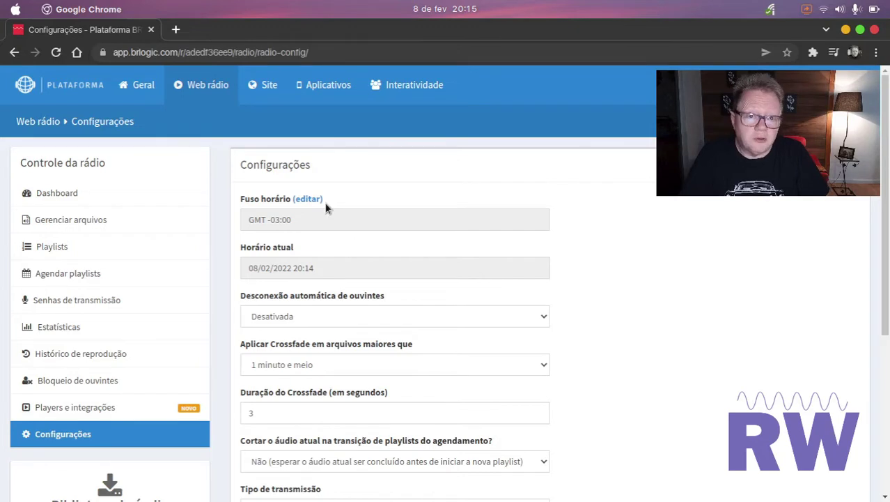
Step: Set the automatic disconnection of listeners (Desconexão automática de ouvintes) to Após 3 horas
{"action": "scroll", "coordinate": [584, 319], "scroll_direction": "down", "scroll_amount": 3}
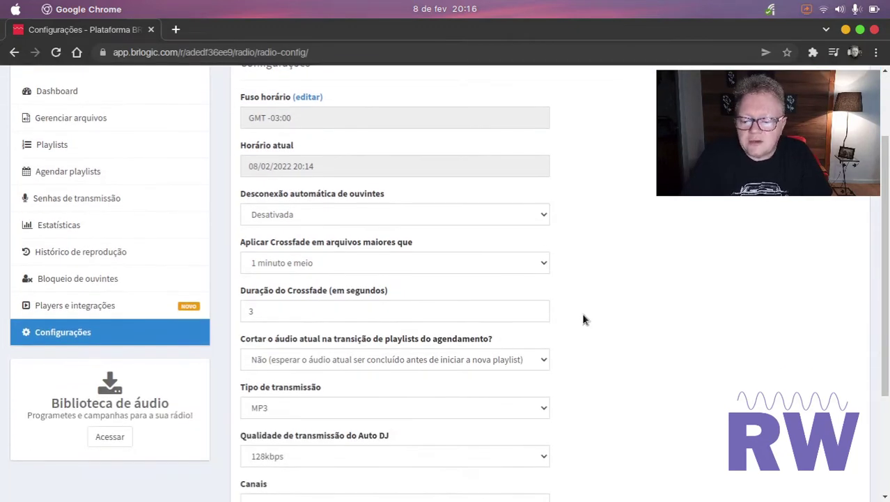
{"action": "left_click", "coordinate": [544, 218]}
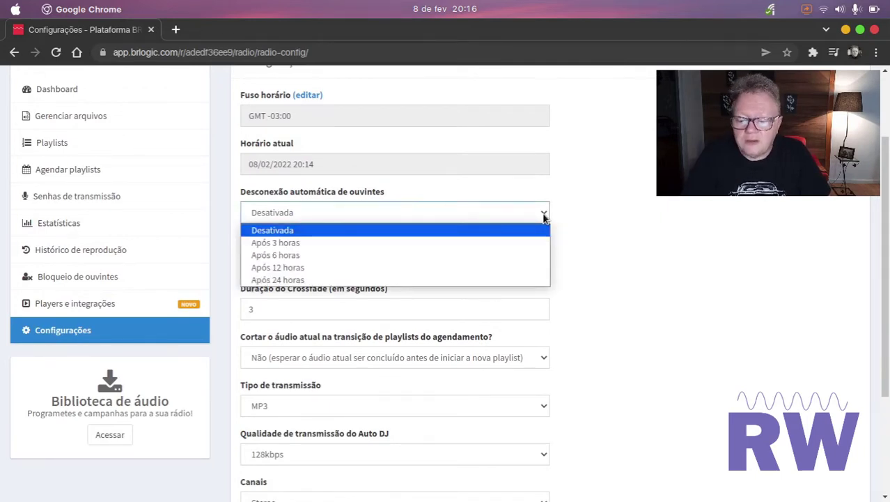
{"action": "left_click", "coordinate": [461, 208]}
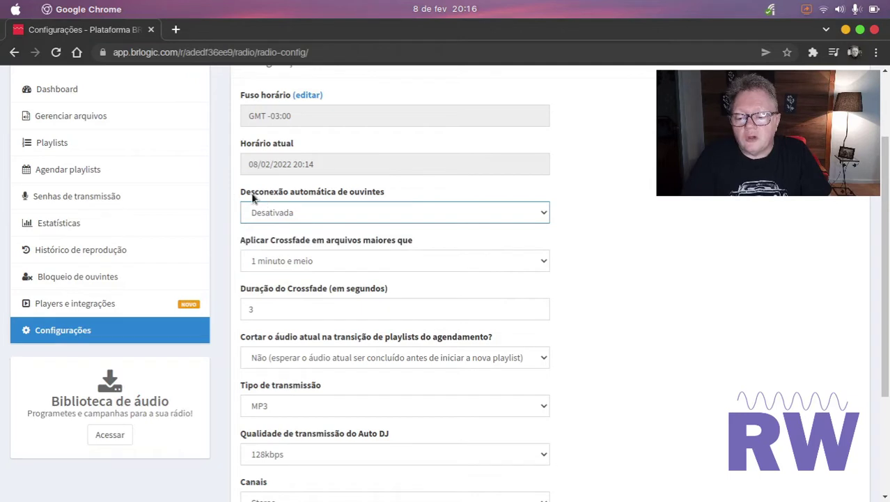
{"action": "left_click", "coordinate": [544, 213]}
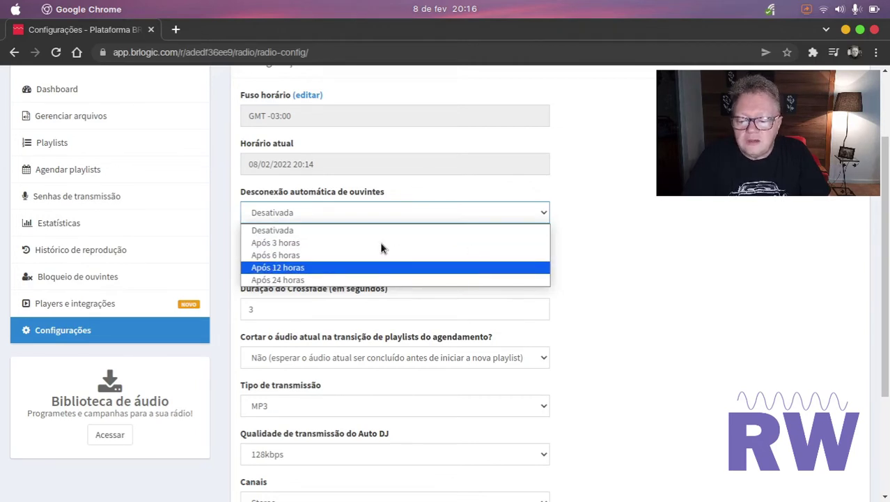
{"action": "left_click", "coordinate": [279, 243]}
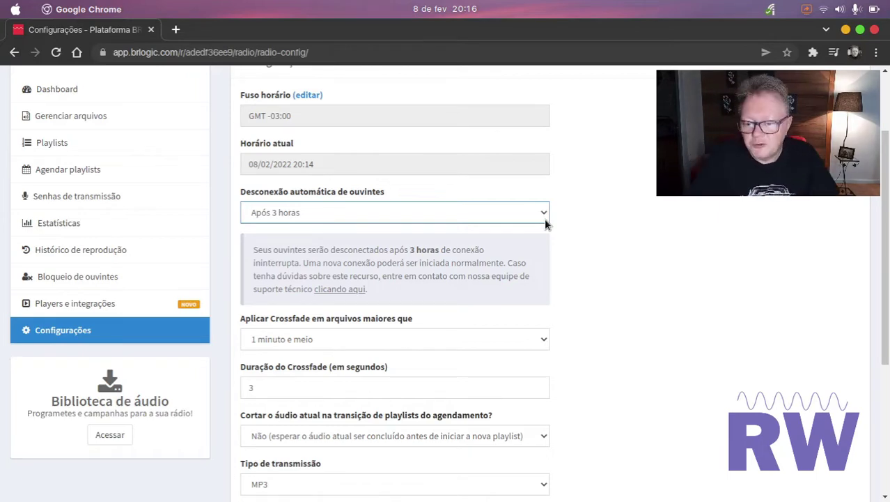
Step: Return the automatic disconnection of listeners to Desativada
{"action": "left_click", "coordinate": [544, 215]}
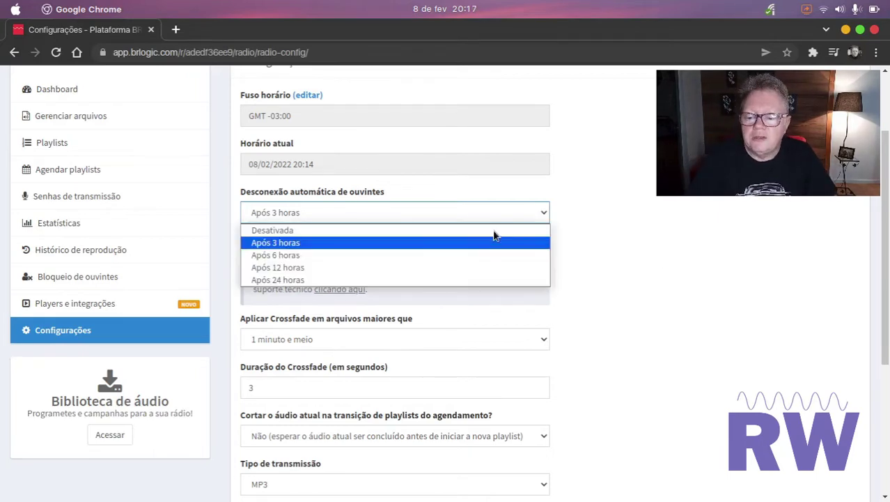
{"action": "left_click", "coordinate": [523, 229]}
{"action": "left_click", "coordinate": [690, 245]}
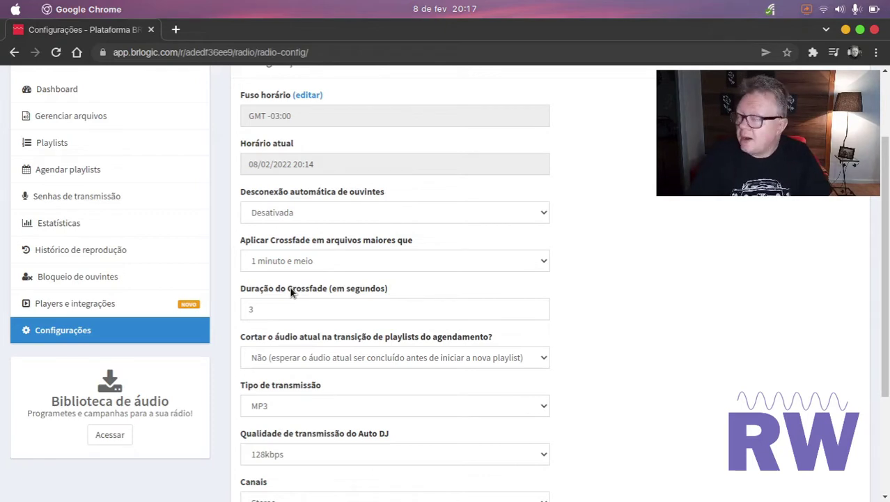
Step: Set the minimum file length for applying crossfade to 10 segundos
{"action": "left_click", "coordinate": [360, 264]}
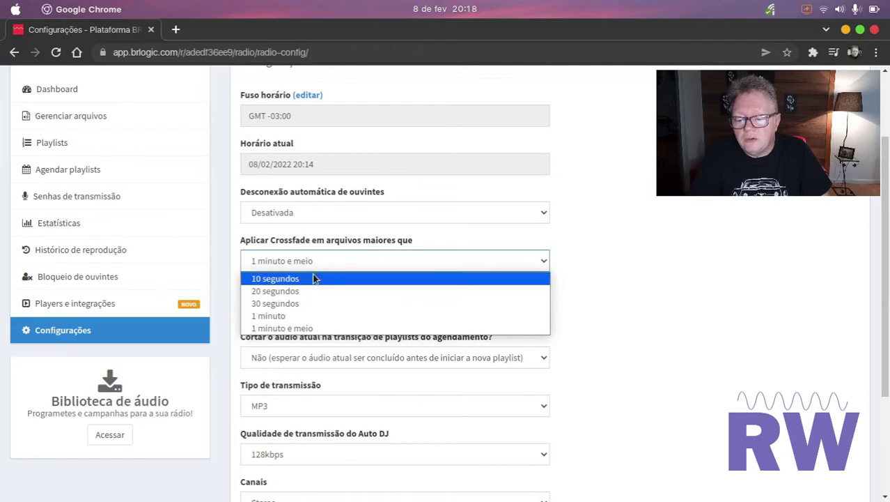
{"action": "left_click", "coordinate": [311, 328]}
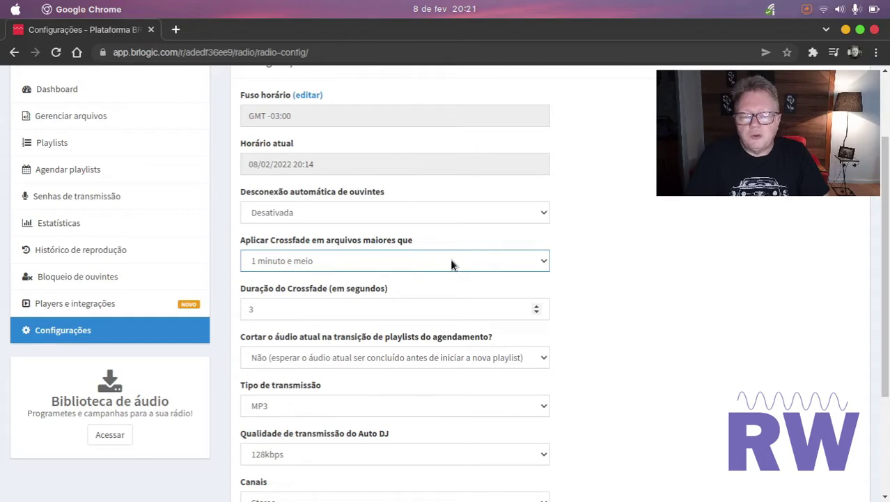
{"action": "left_click", "coordinate": [450, 258]}
{"action": "left_click", "coordinate": [438, 275]}
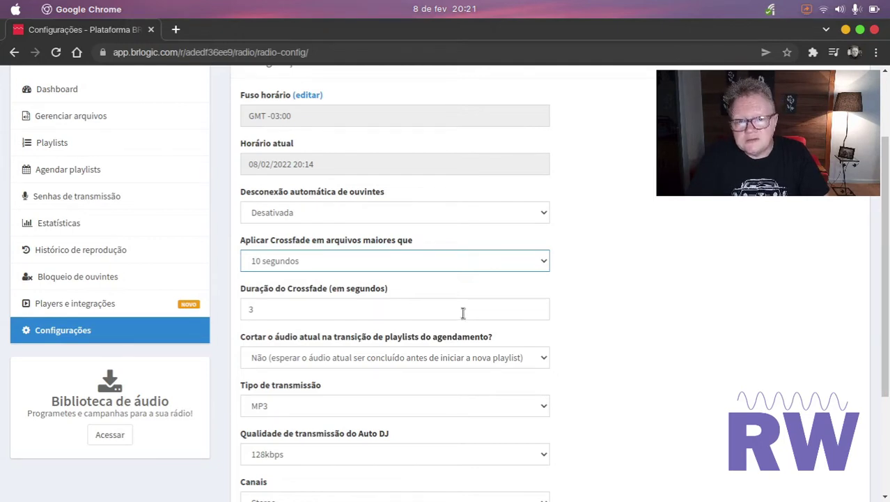
{"action": "left_click", "coordinate": [302, 310]}
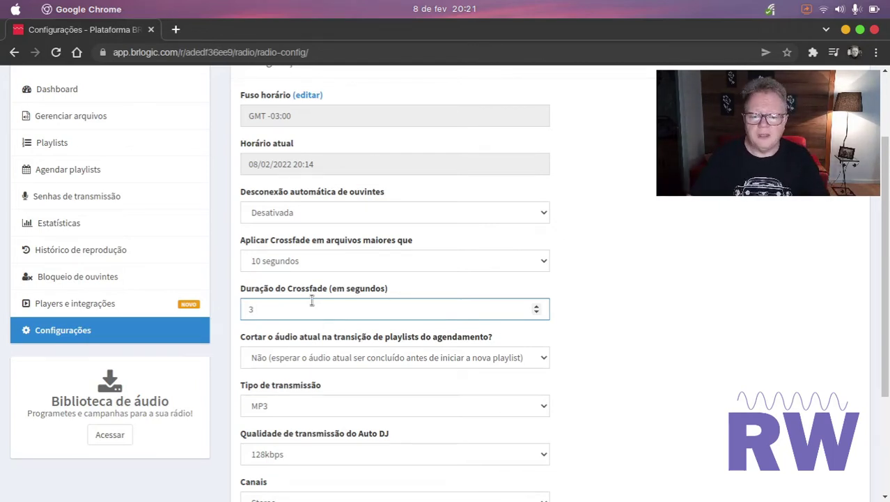
Step: Set the minimum file length for applying crossfade back to 1 minuto e meio
{"action": "left_click", "coordinate": [543, 262]}
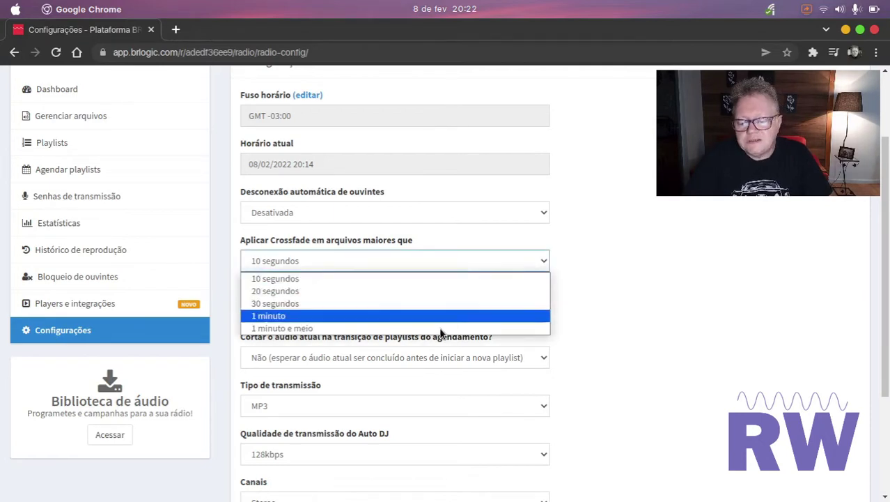
{"action": "left_click", "coordinate": [654, 314]}
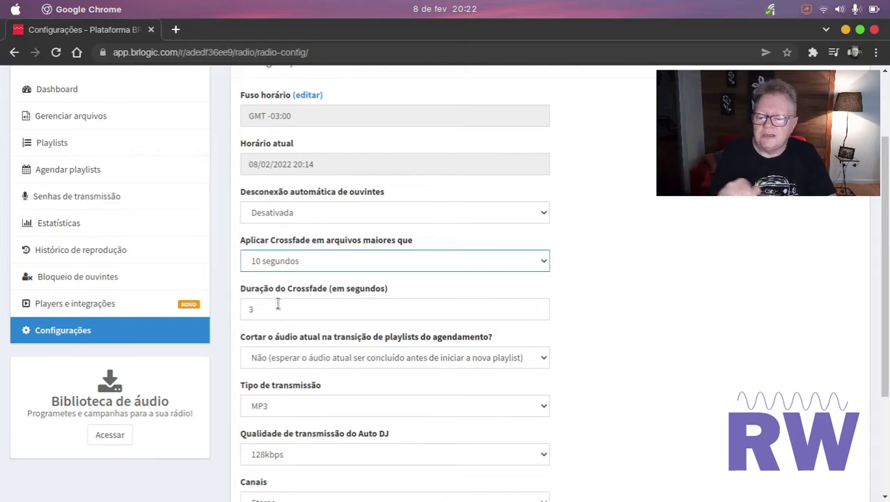
{"action": "left_click", "coordinate": [293, 261]}
{"action": "left_click", "coordinate": [304, 278]}
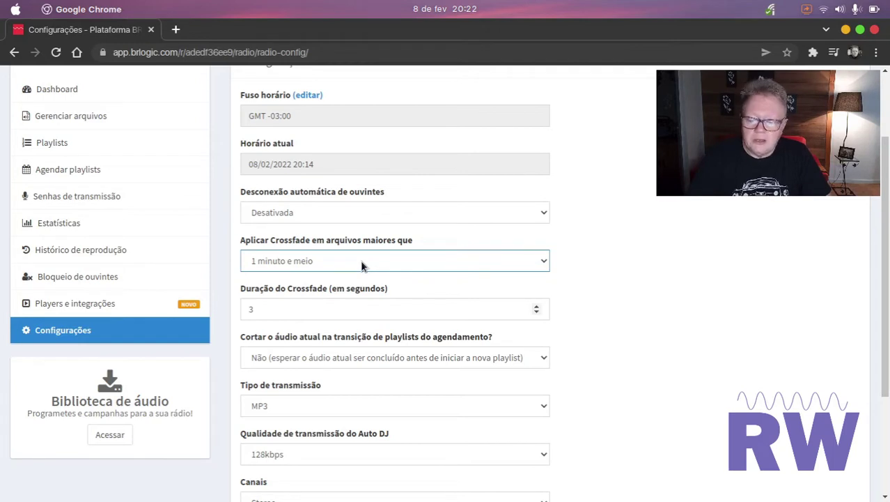
{"action": "left_click", "coordinate": [356, 264]}
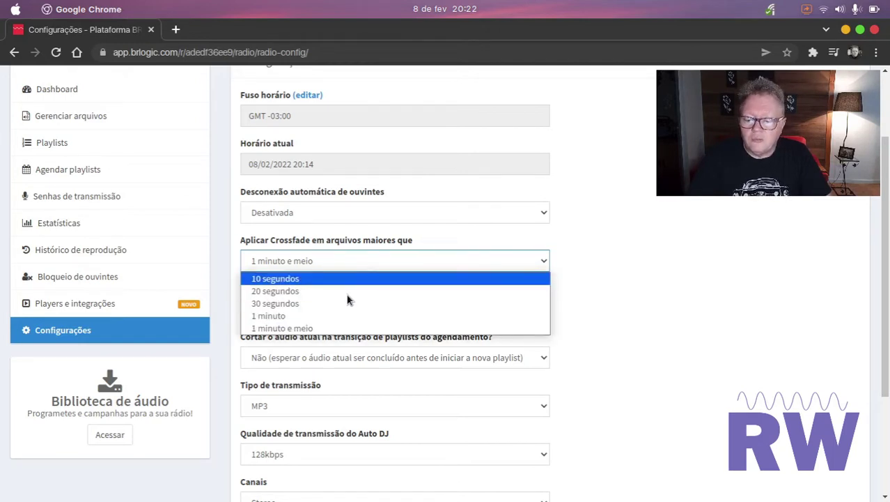
{"action": "left_click", "coordinate": [368, 259]}
Step: Review the crossfade duration setting, highlighting its value without editing it
{"action": "left_click", "coordinate": [277, 309]}
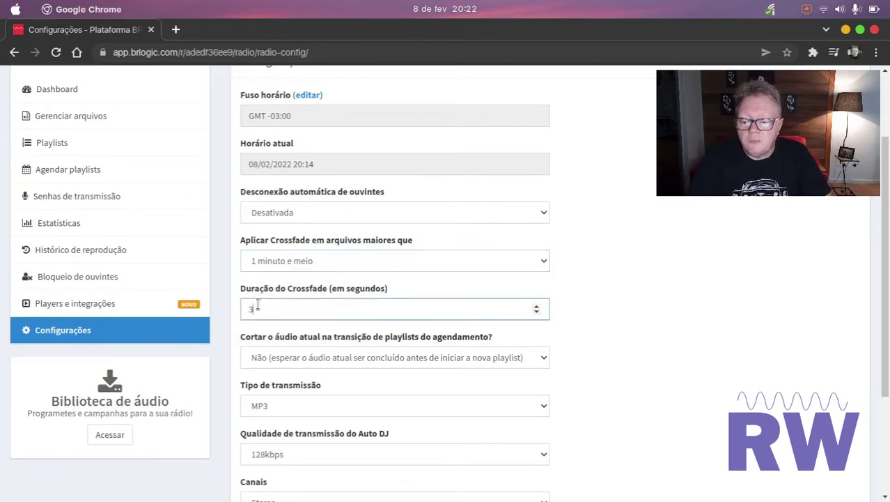
{"action": "double_click", "coordinate": [272, 308]}
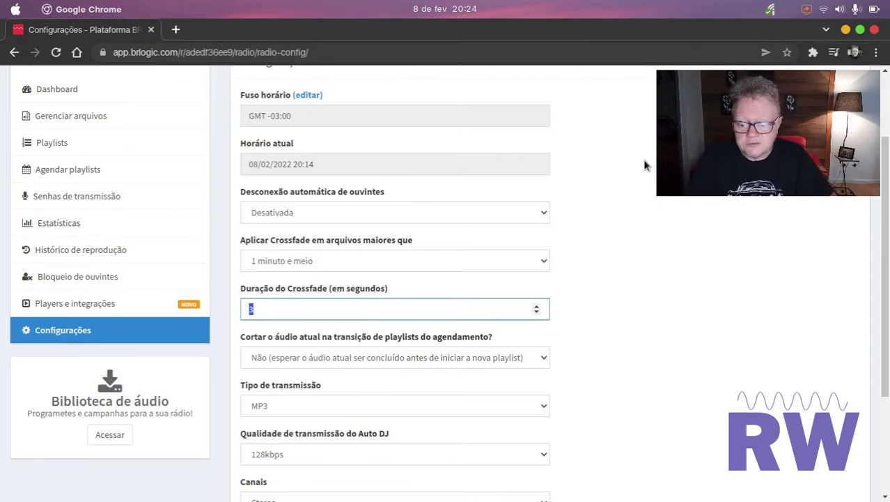
{"action": "left_click", "coordinate": [652, 230]}
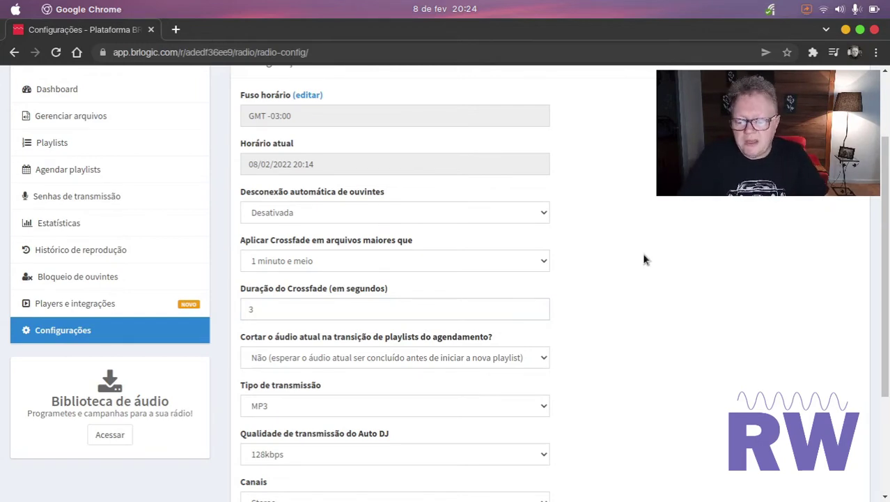
Step: Set the audio cut on scheduled playlist transitions to Sim, starting the new playlist immediately
{"action": "scroll", "coordinate": [643, 261], "scroll_direction": "down", "scroll_amount": 3}
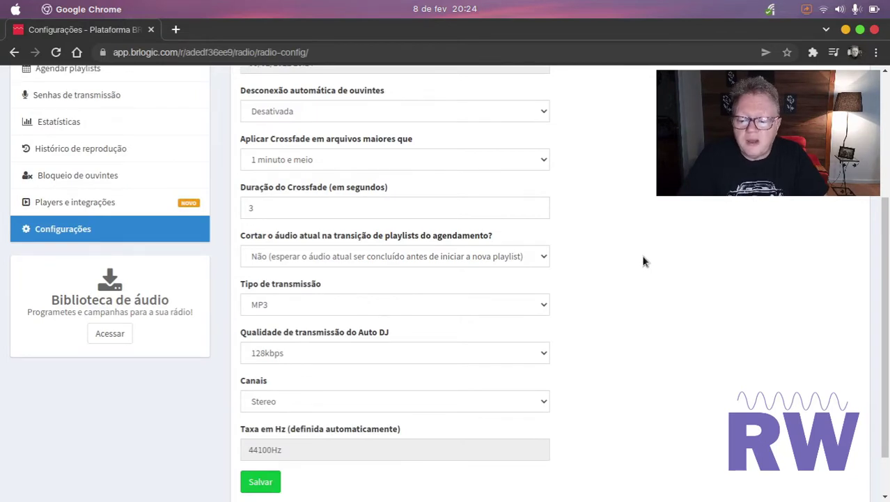
{"action": "scroll", "coordinate": [385, 237], "scroll_direction": "down", "scroll_amount": 1}
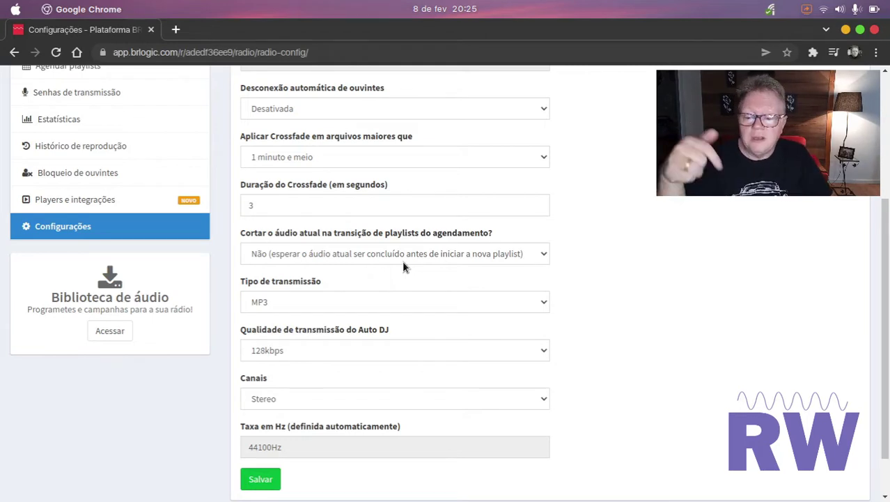
{"action": "left_click", "coordinate": [462, 256]}
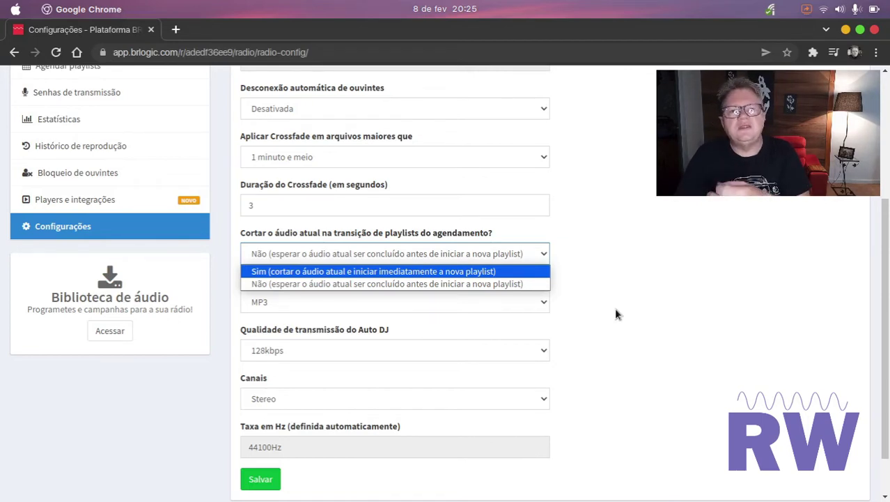
{"action": "key", "text": "Return"}
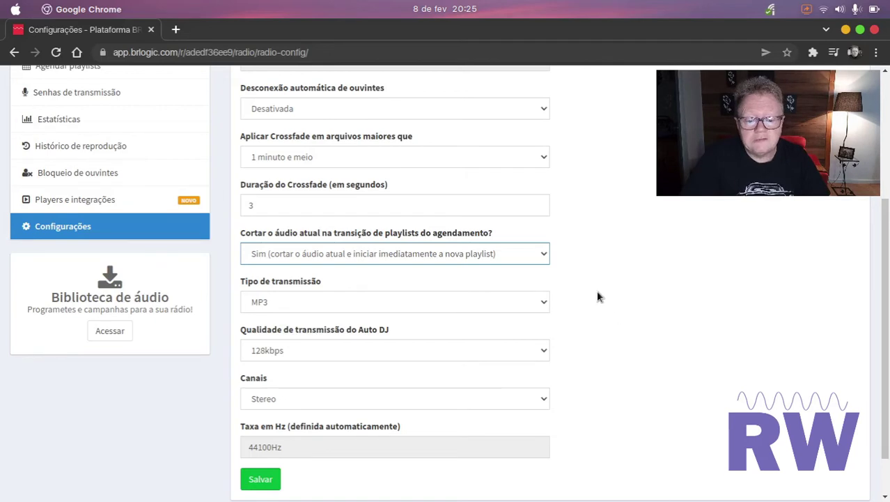
Step: Switch the audio cut on scheduled playlist transitions back to Não, waiting for the current audio to finish
{"action": "left_click", "coordinate": [546, 256]}
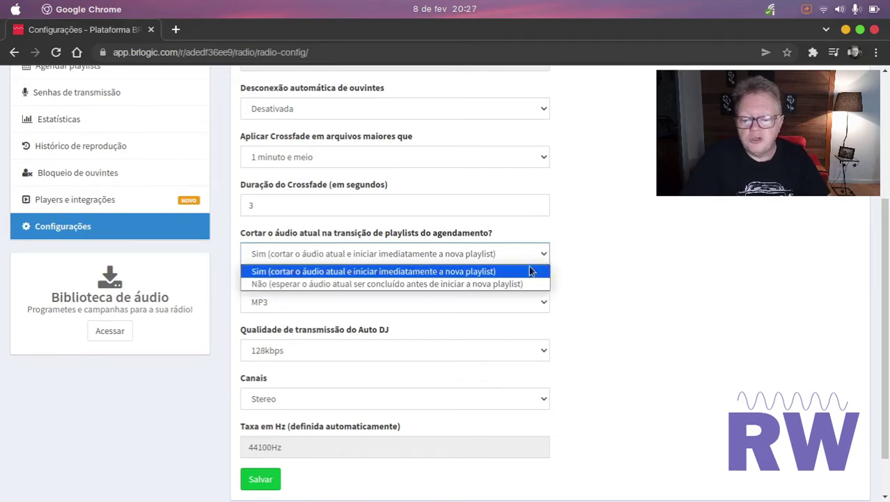
{"action": "left_click", "coordinate": [668, 298]}
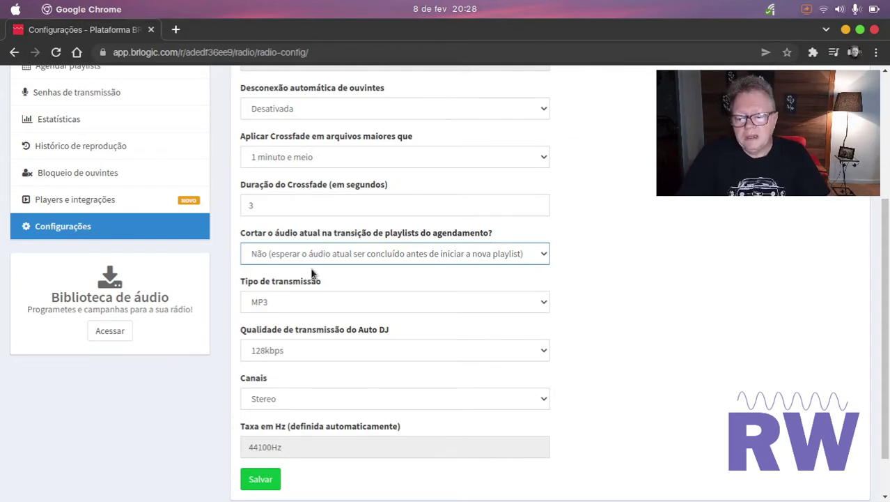
{"action": "left_click", "coordinate": [614, 284]}
Step: Choose MP3 as the transmission type (Tipo de transmissão)
{"action": "scroll", "coordinate": [614, 279], "scroll_direction": "down", "scroll_amount": 1}
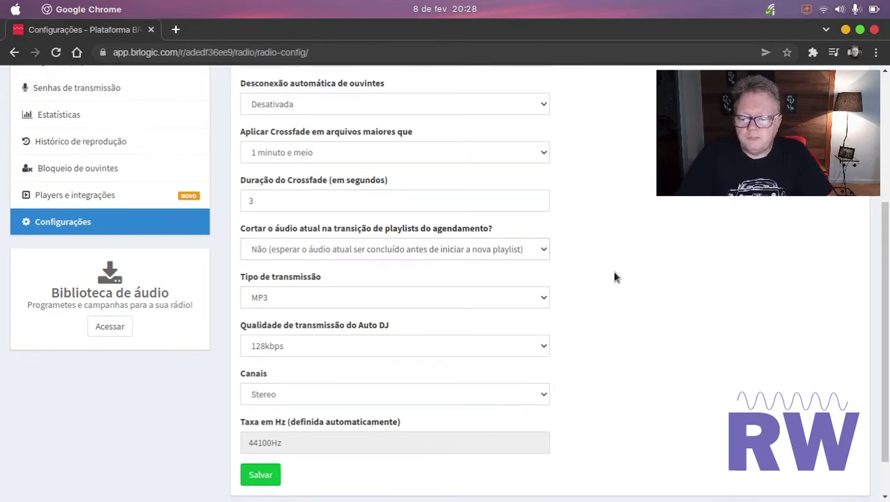
{"action": "scroll", "coordinate": [614, 277], "scroll_direction": "down", "scroll_amount": 1}
{"action": "left_click", "coordinate": [547, 269]}
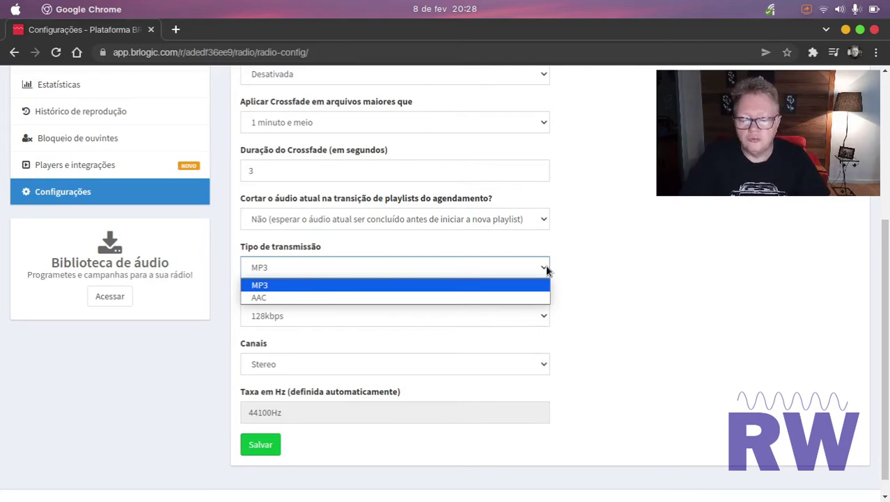
{"action": "left_click", "coordinate": [359, 284]}
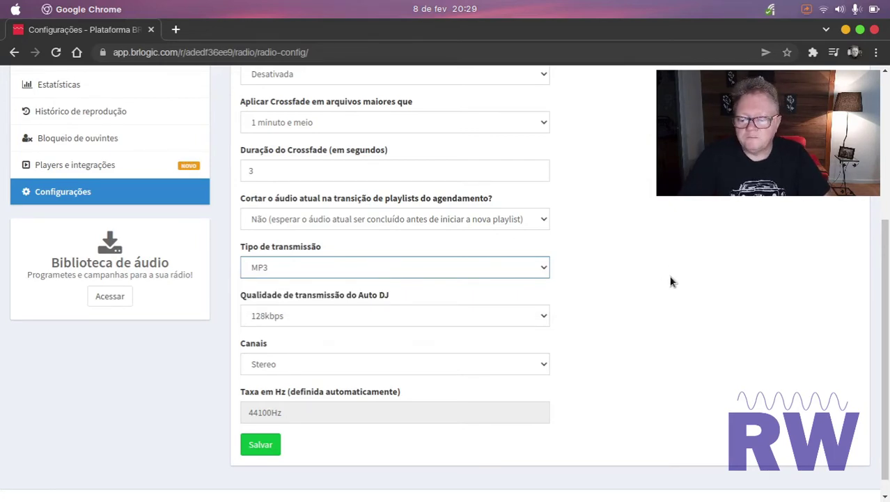
{"action": "scroll", "coordinate": [670, 280], "scroll_direction": "down", "scroll_amount": 1}
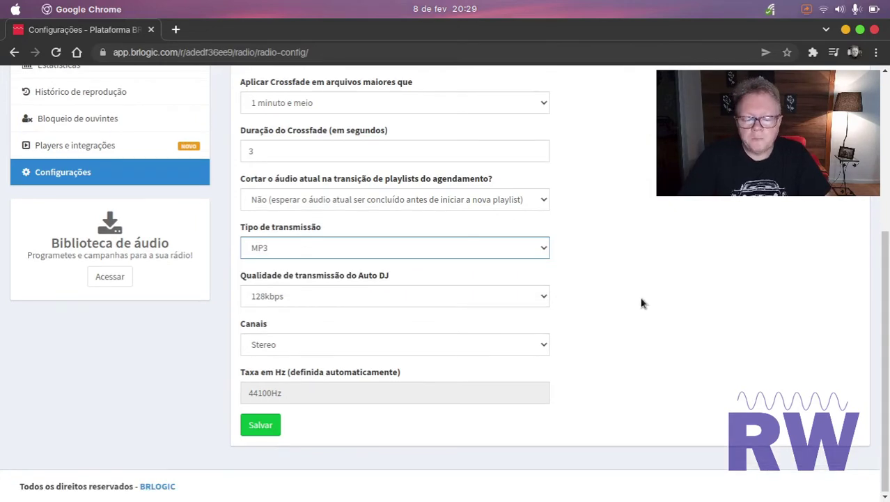
Step: Set the Auto DJ transmission quality (Qualidade de transmissão do Auto DJ) to 192kbps
{"action": "left_click", "coordinate": [544, 297]}
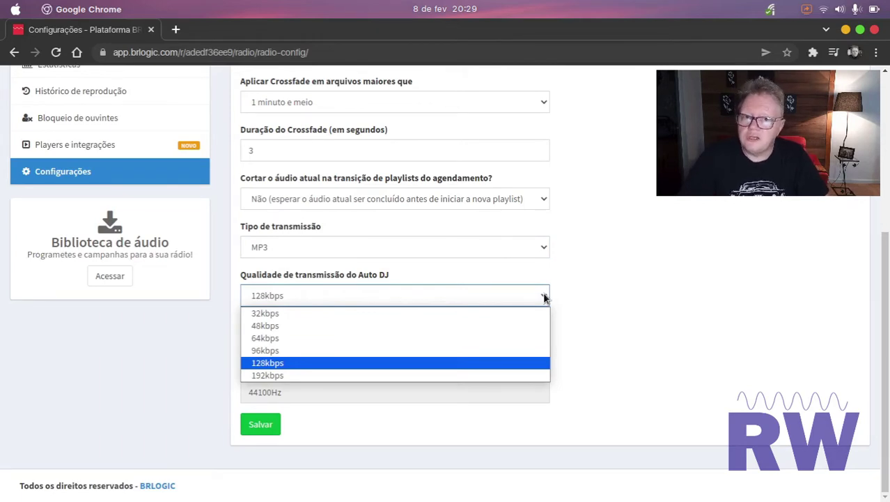
{"action": "left_click", "coordinate": [544, 298]}
{"action": "left_click", "coordinate": [544, 297]}
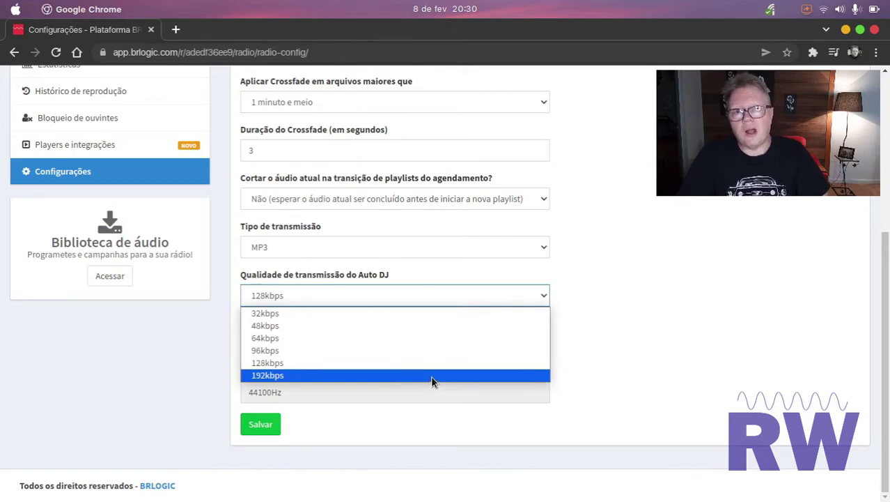
{"action": "left_click", "coordinate": [432, 376]}
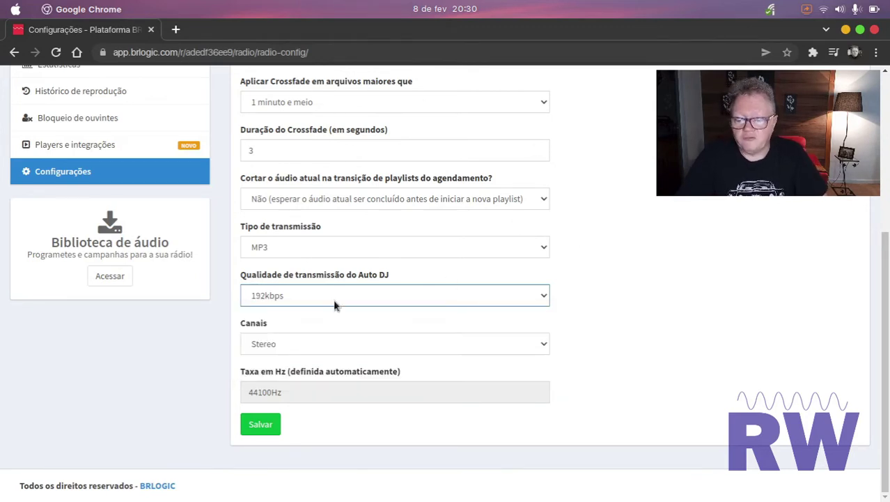
Step: Switch the Auto DJ transmission quality back to 128kbps
{"action": "left_click", "coordinate": [524, 292]}
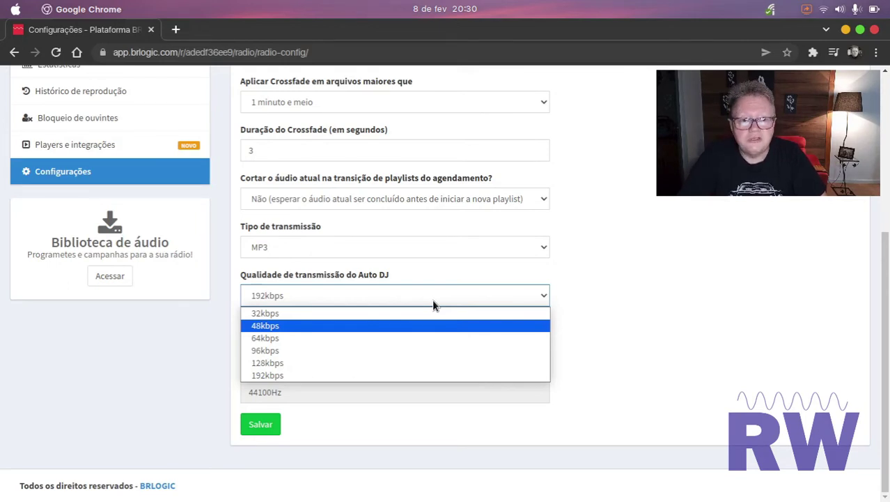
{"action": "key", "text": "Up"}
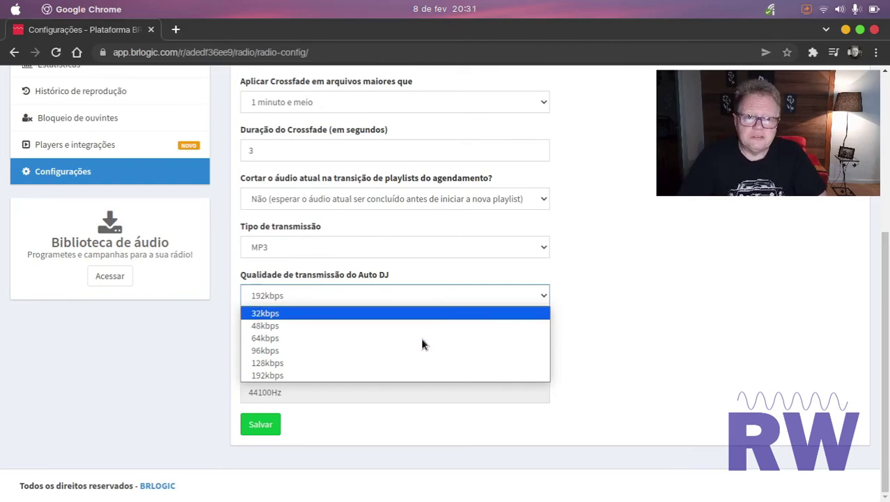
{"action": "key", "text": "Down"}
{"action": "key", "text": "Down"}
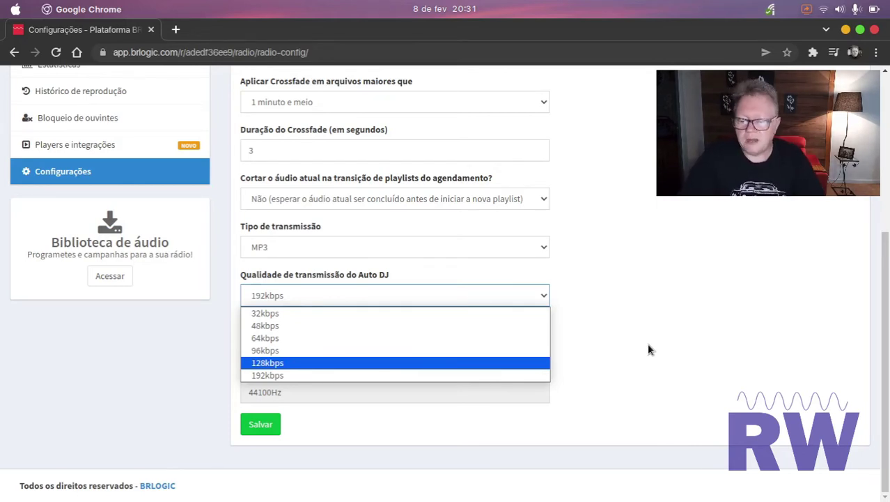
{"action": "key", "text": "Return"}
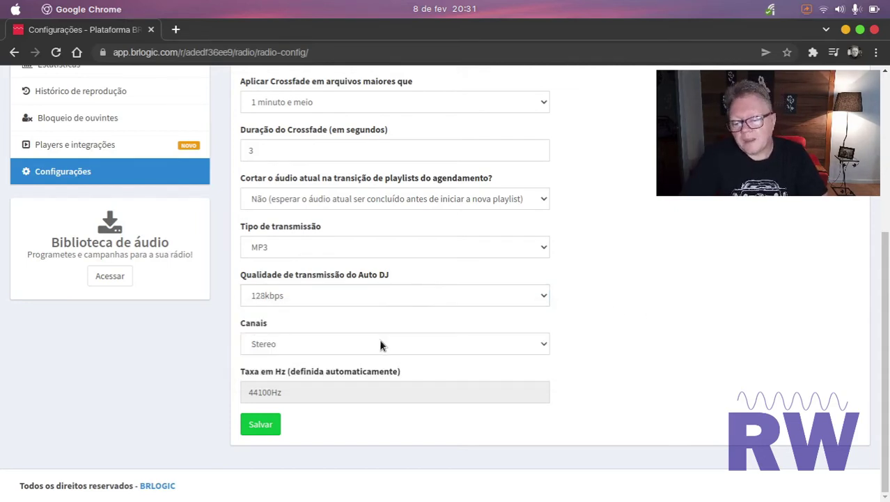
Step: Review the channel setting (Canais), keeping Stereo selected
{"action": "left_click", "coordinate": [380, 344]}
{"action": "left_click", "coordinate": [380, 344]}
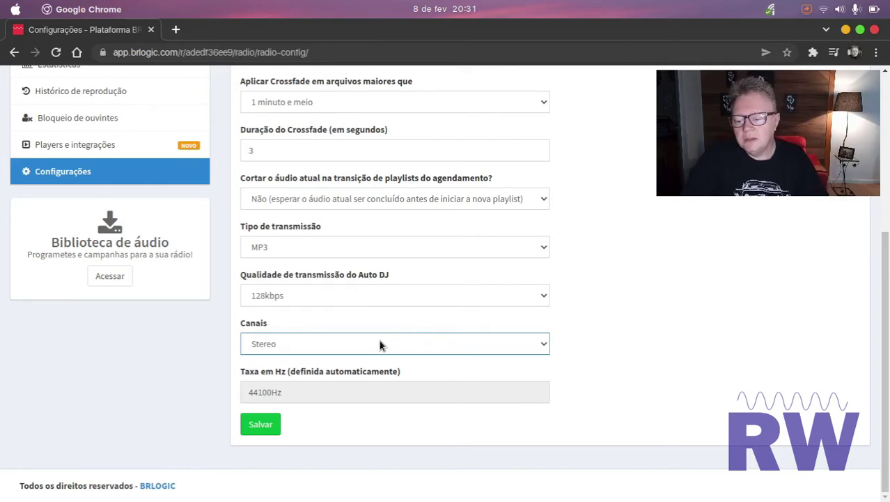
{"action": "left_click", "coordinate": [632, 346]}
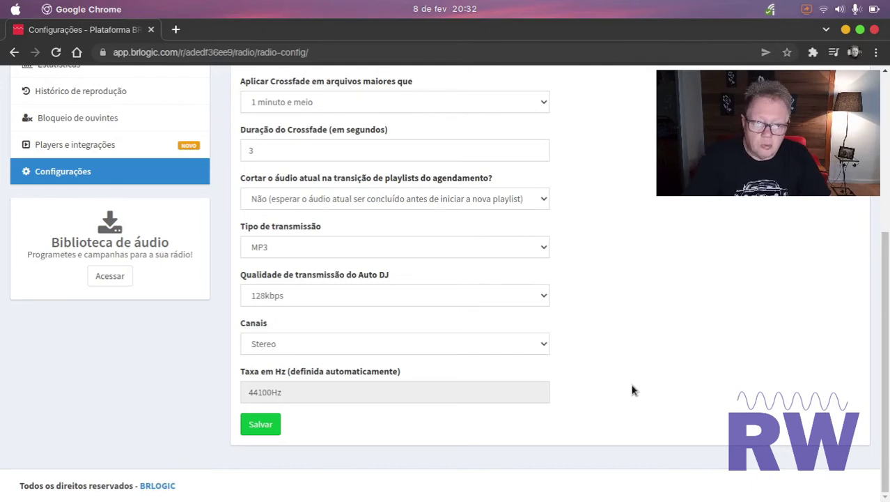
{"action": "scroll", "coordinate": [646, 375], "scroll_direction": "up", "scroll_amount": 3}
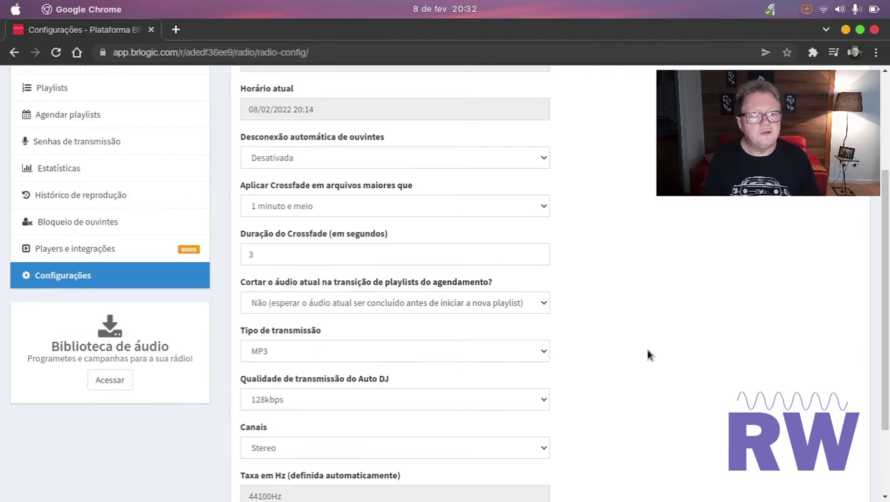
{"action": "scroll", "coordinate": [651, 341], "scroll_direction": "up", "scroll_amount": 3}
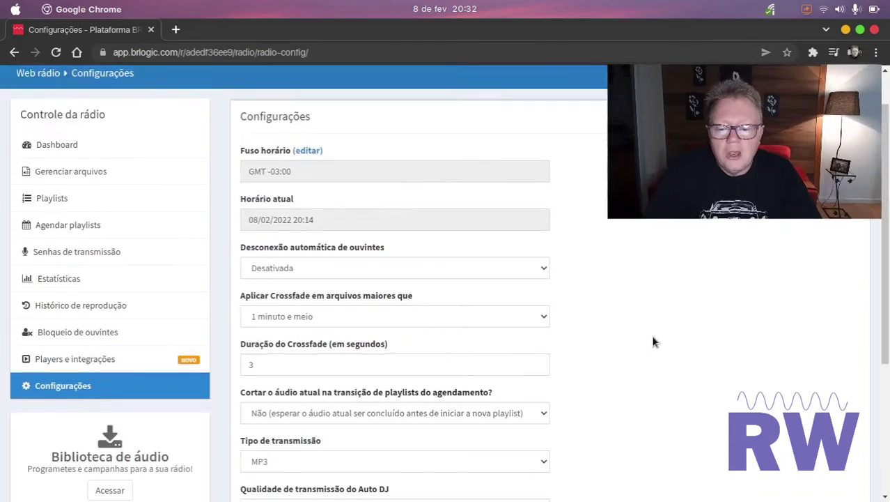
{"action": "scroll", "coordinate": [654, 341], "scroll_direction": "up", "scroll_amount": 2}
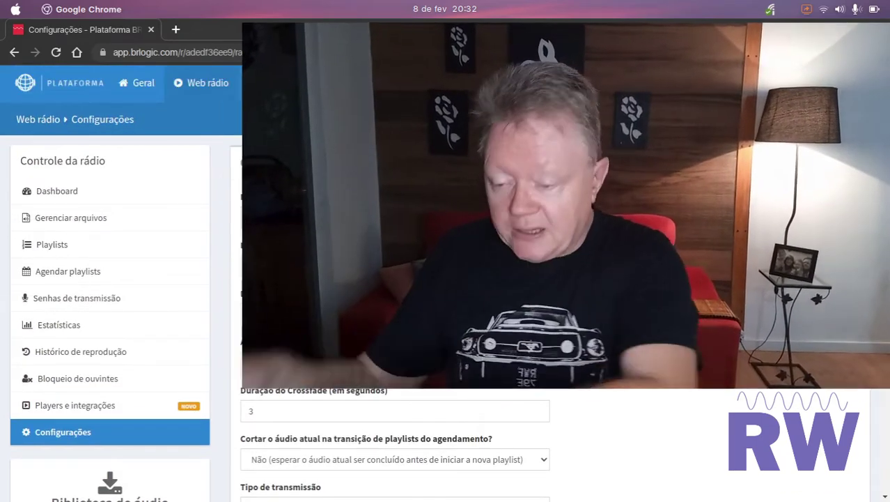